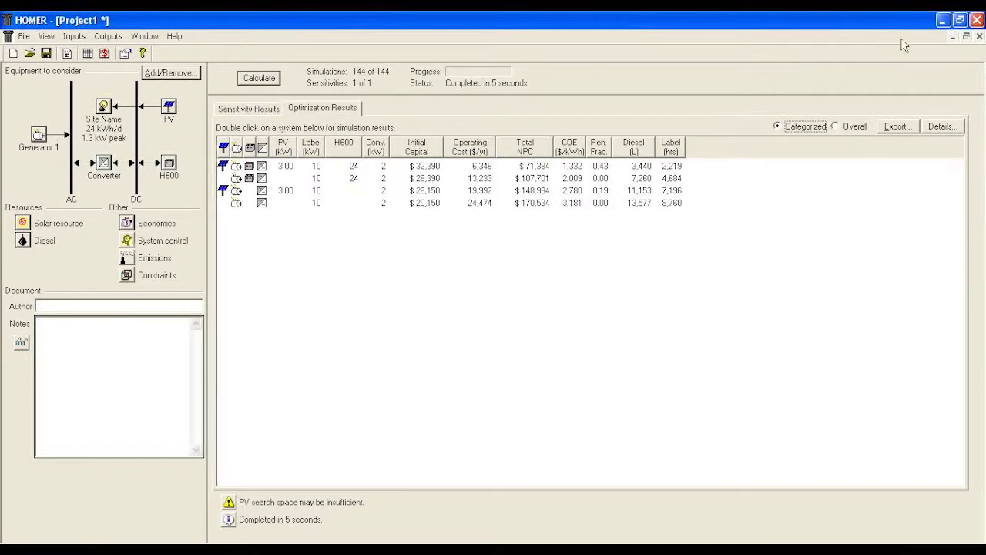
Step: Glance at the sensitivity results, then switch the optimization results to the Overall list
left_click(244, 109)
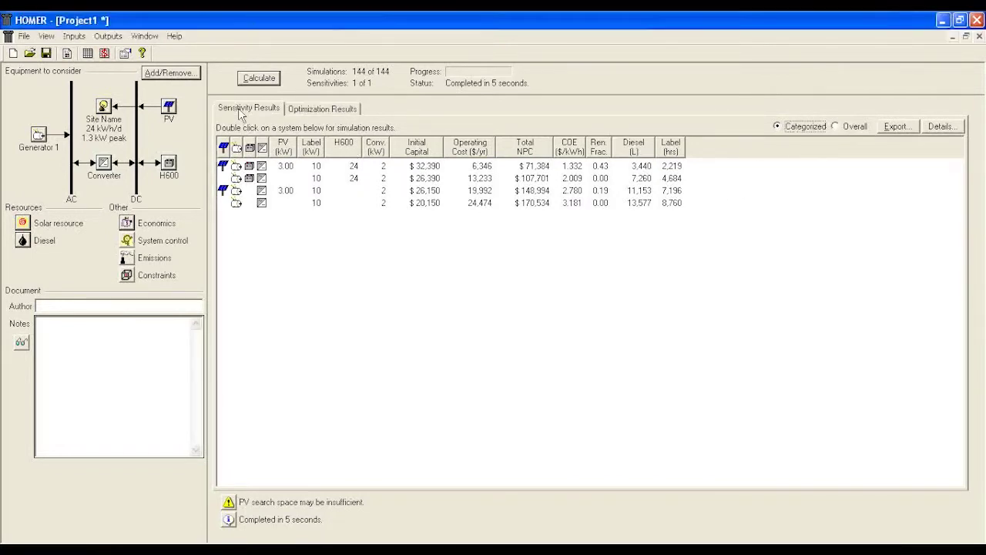
left_click(331, 110)
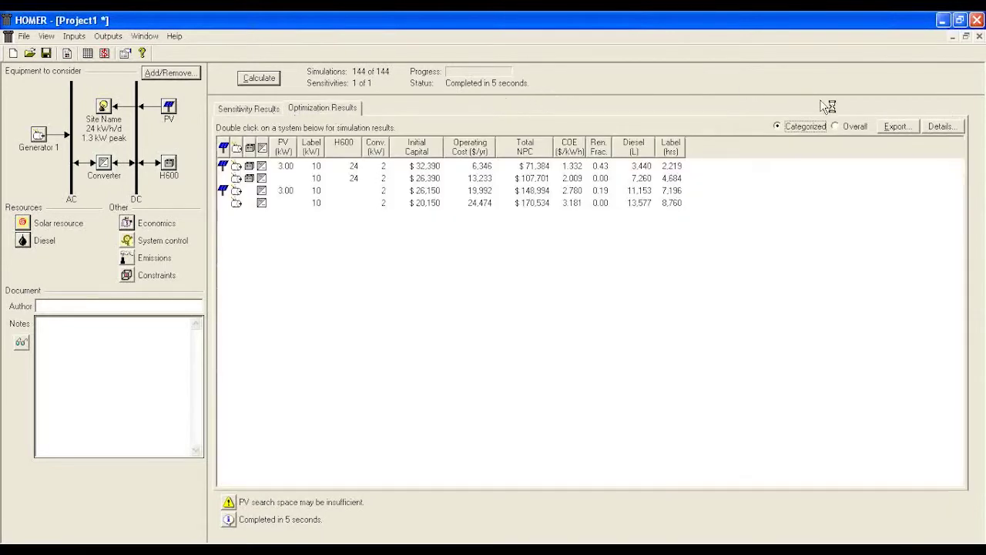
left_click(835, 129)
left_click(835, 127)
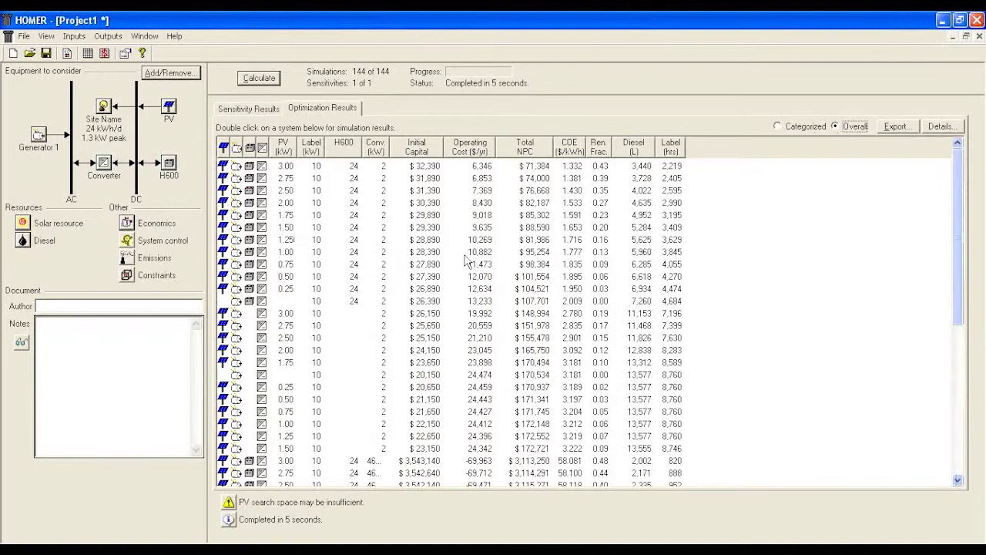
Step: Step through the top three system rows in the overall optimization list
left_click(259, 171)
left_click(254, 182)
left_click(253, 192)
left_click(248, 110)
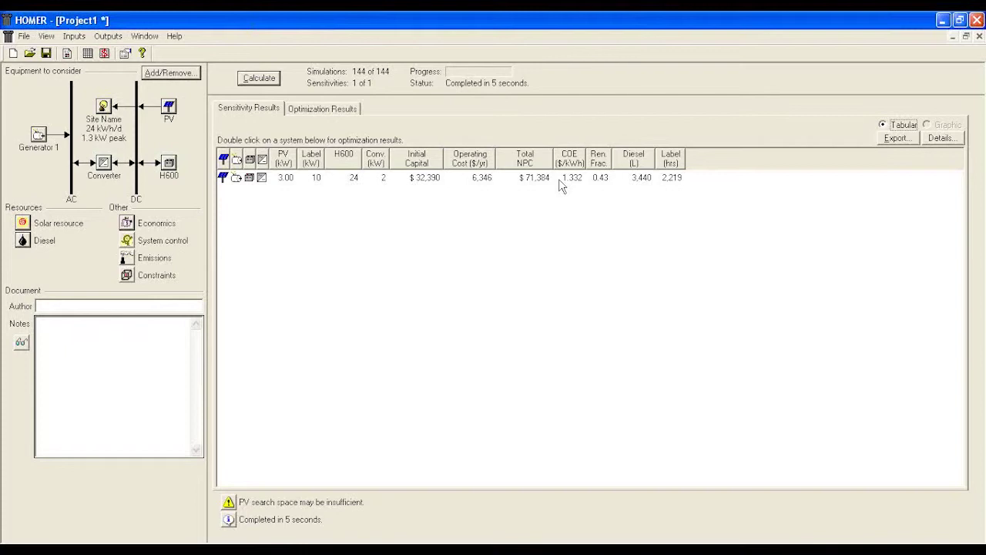
left_click(345, 110)
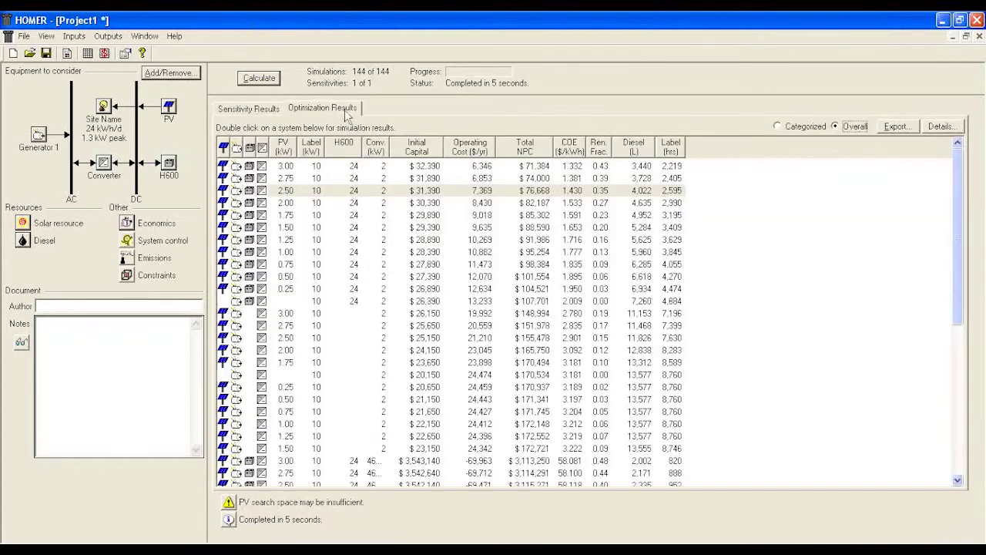
left_click(356, 166)
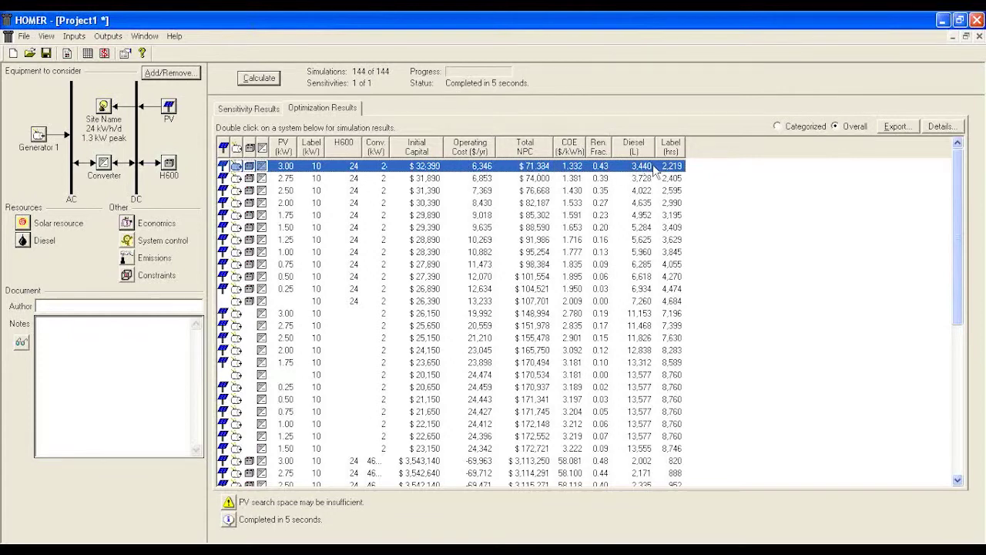
Step: Open the top-ranked 3 kW PV system's simulation results and browse every tab through Hourly Data
double_click(333, 167)
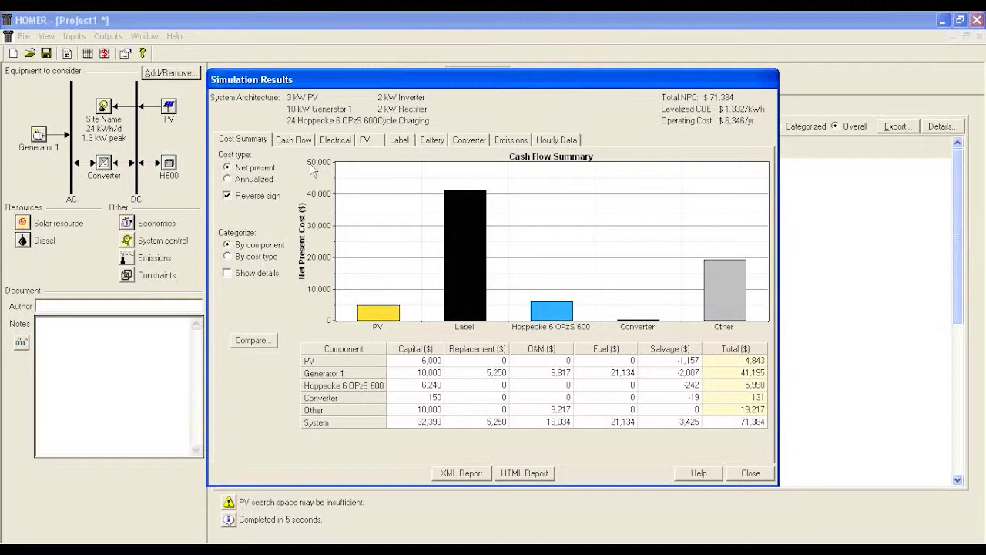
left_click(294, 139)
left_click(341, 139)
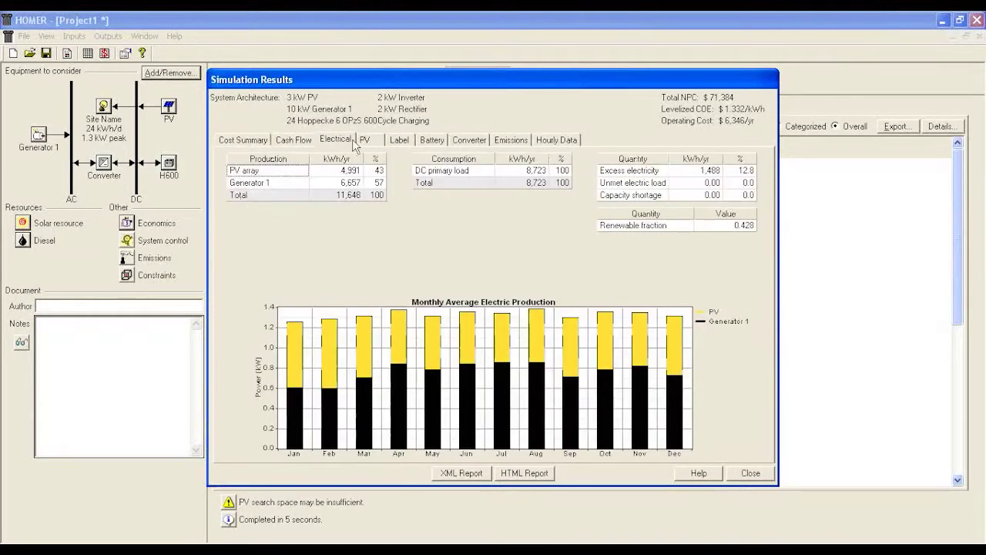
left_click(364, 139)
left_click(399, 139)
left_click(432, 139)
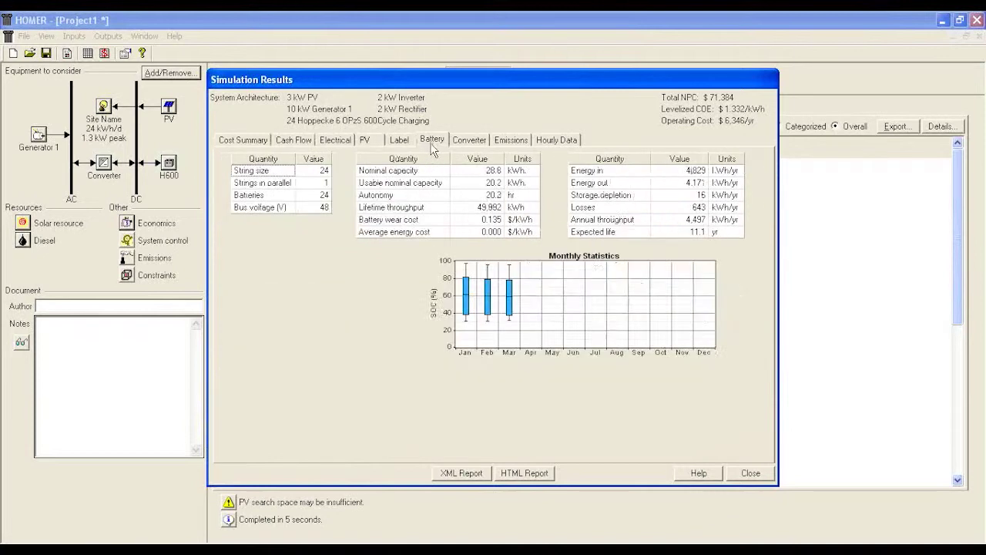
left_click(476, 140)
left_click(511, 139)
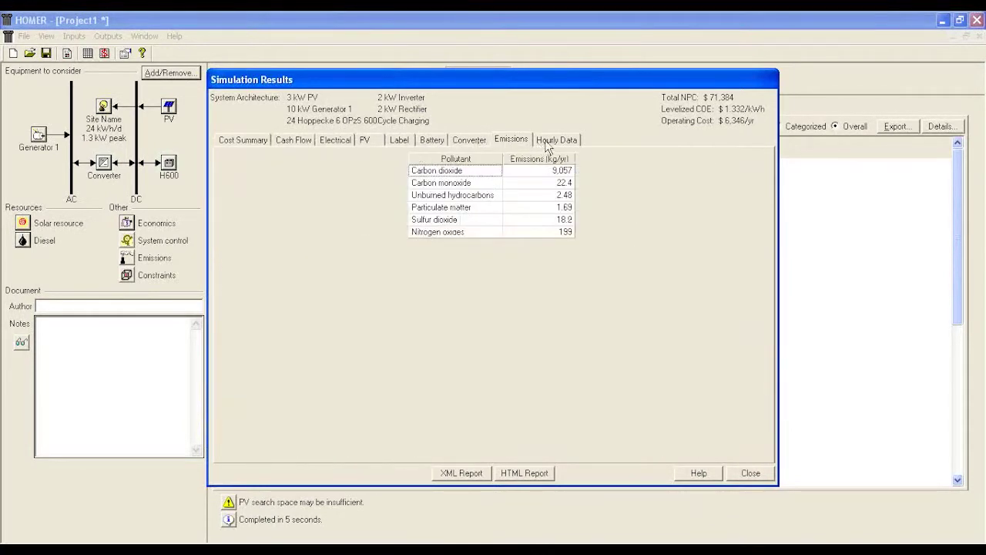
left_click(547, 143)
Step: Compare the cost summary with the yearly nominal cash flow chart, ending on Cash Flow
left_click(304, 143)
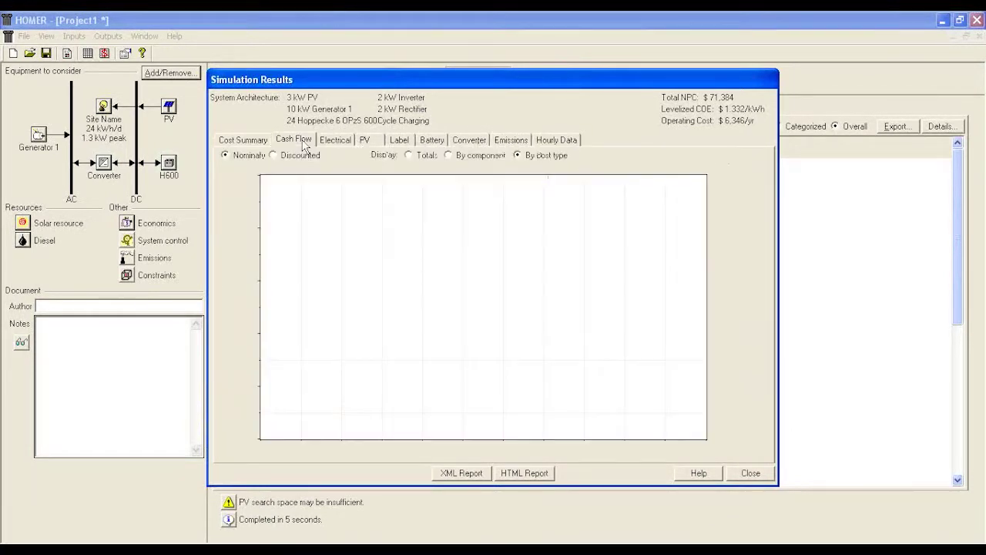
left_click(259, 141)
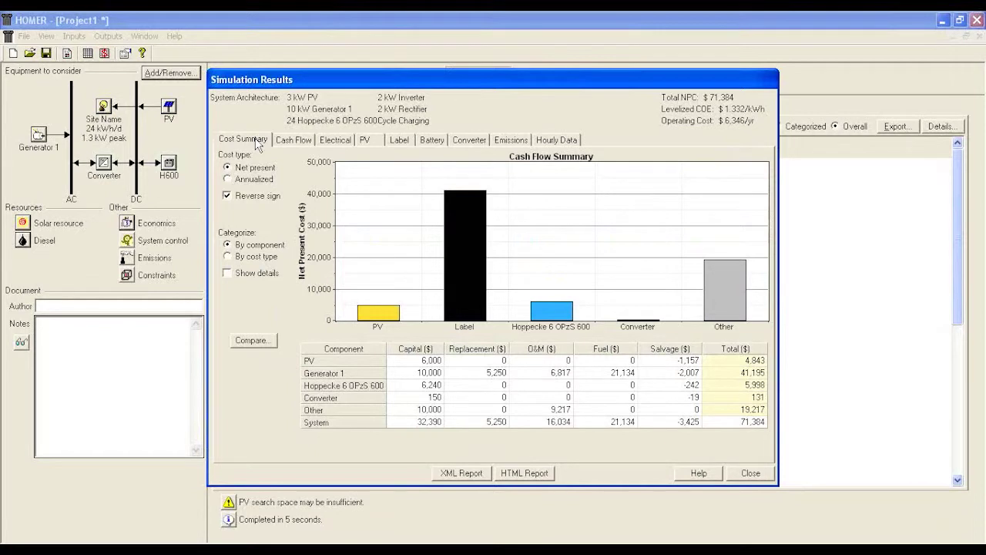
left_click(291, 142)
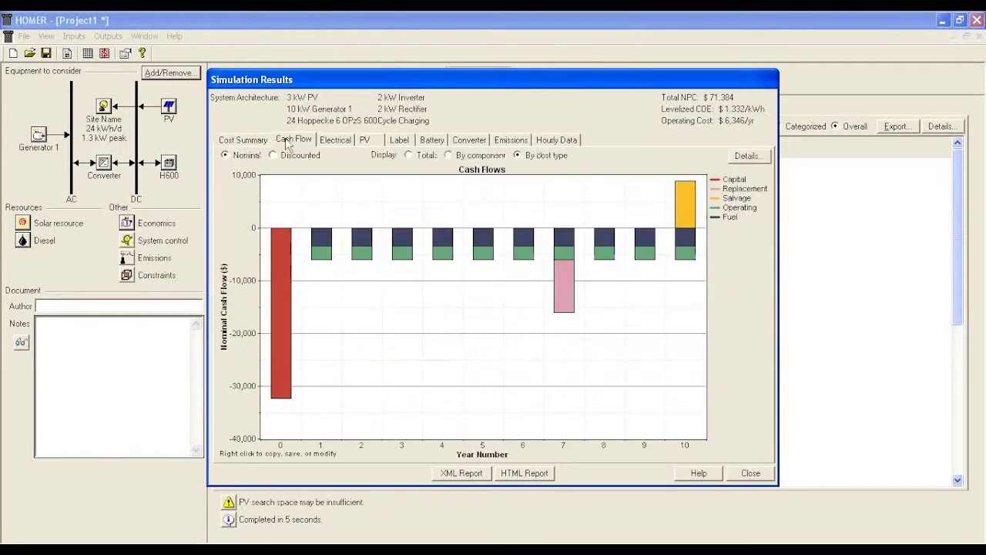
Step: Open Cash Flow Details without discounted flows, showing each component's nominal yearly breakdown, system total -93,997
left_click(749, 156)
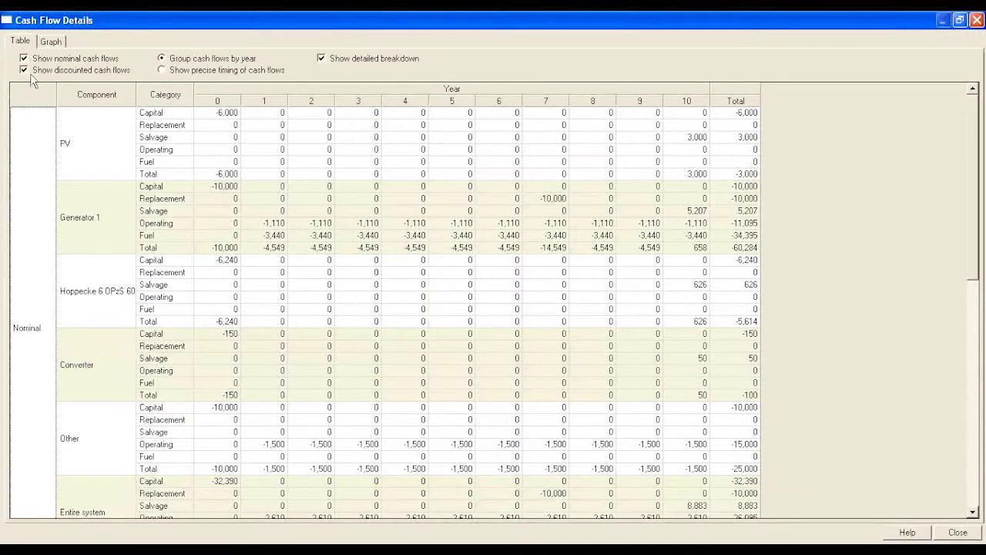
left_click(25, 70)
left_click_drag(52, 236, 77, 533)
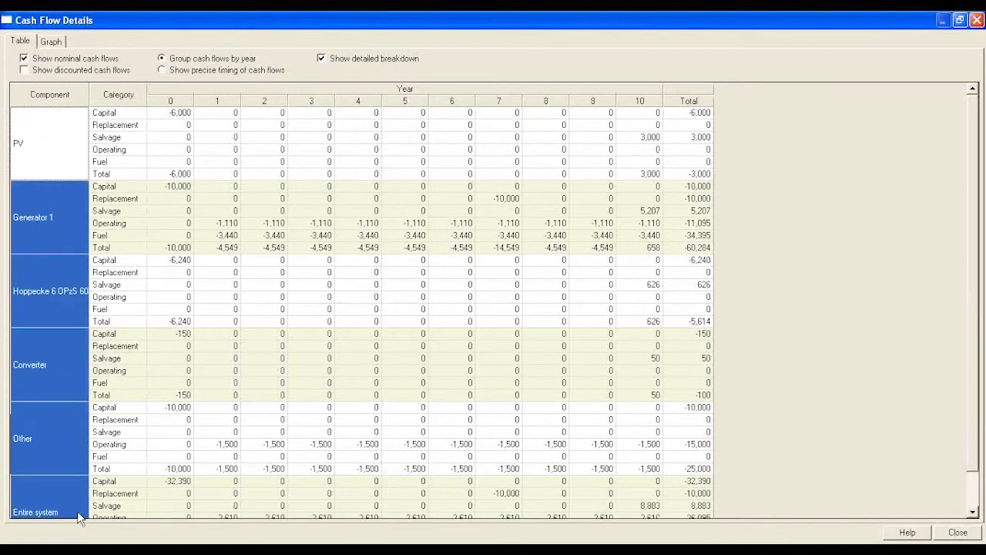
left_click_drag(129, 113, 700, 497)
left_click(699, 504)
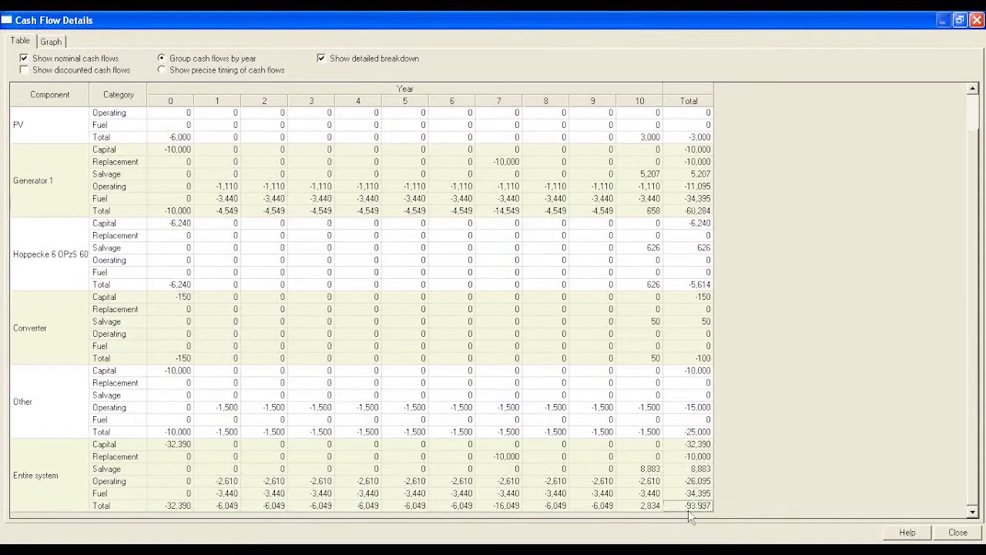
left_click(55, 491)
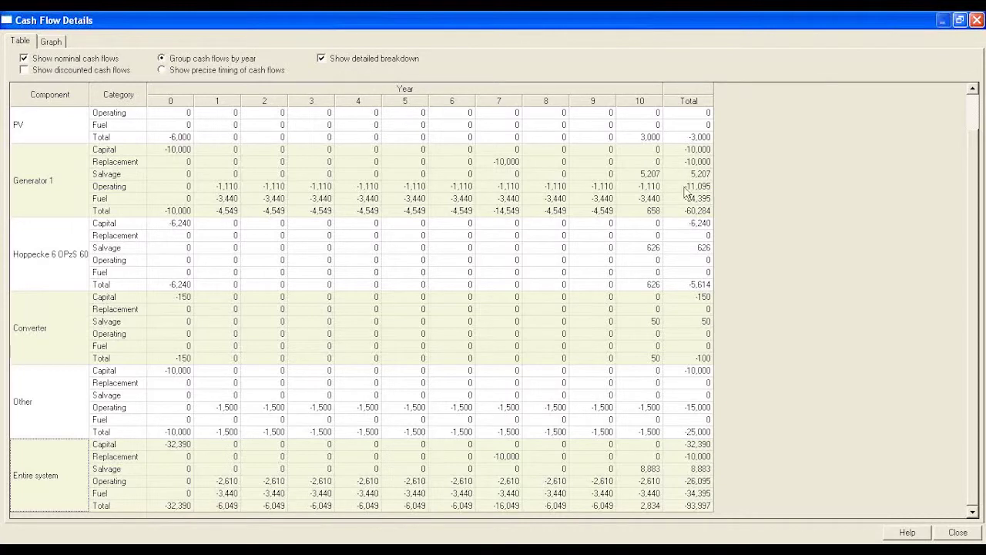
Step: Close Cash Flow Details and show electrical production: PV 4,991 kWh/yr, Generator 1 6,657 kWh/yr
left_click(976, 20)
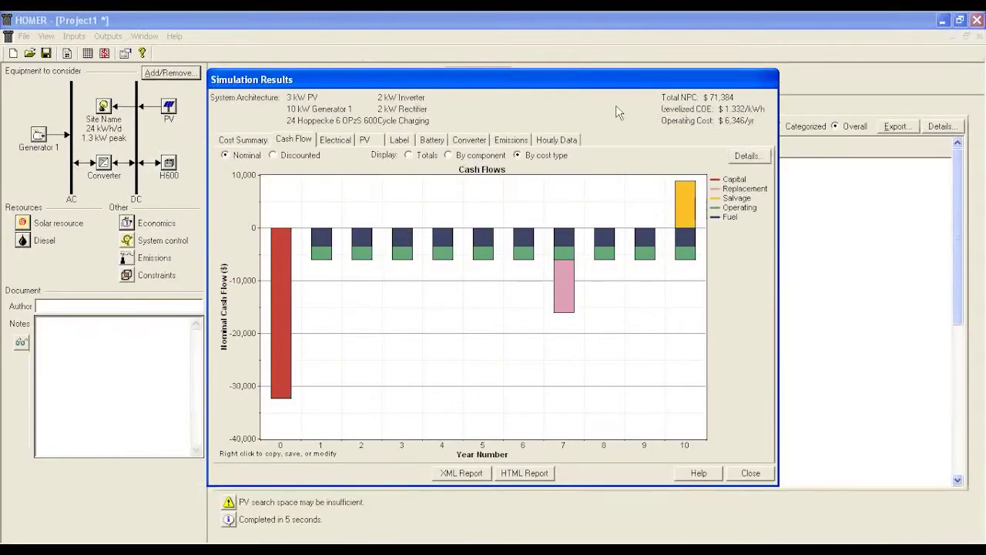
left_click(346, 141)
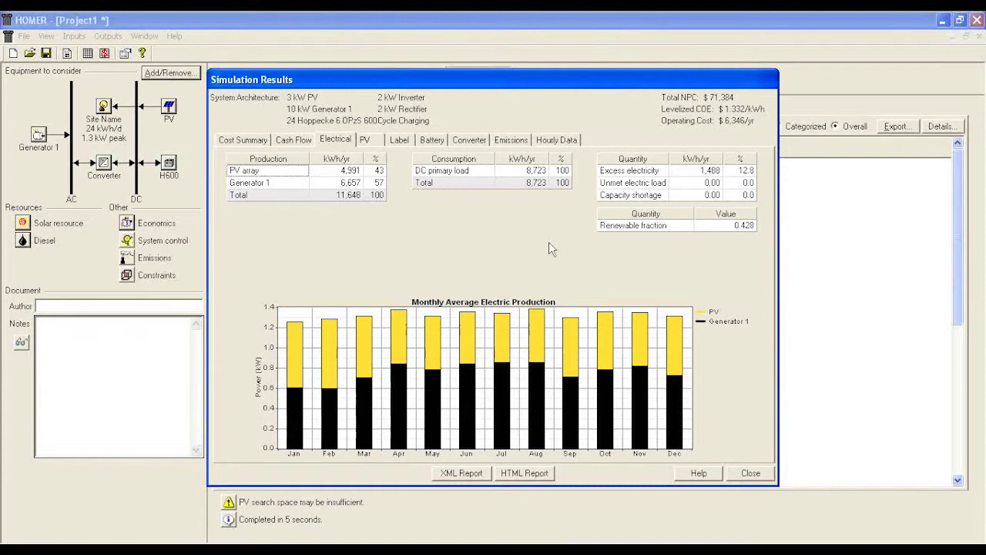
Step: Review the PV array results, Generator 1 (2,219 hr/yr, 187 starts, 3,440 L/yr), then the battery
left_click(375, 139)
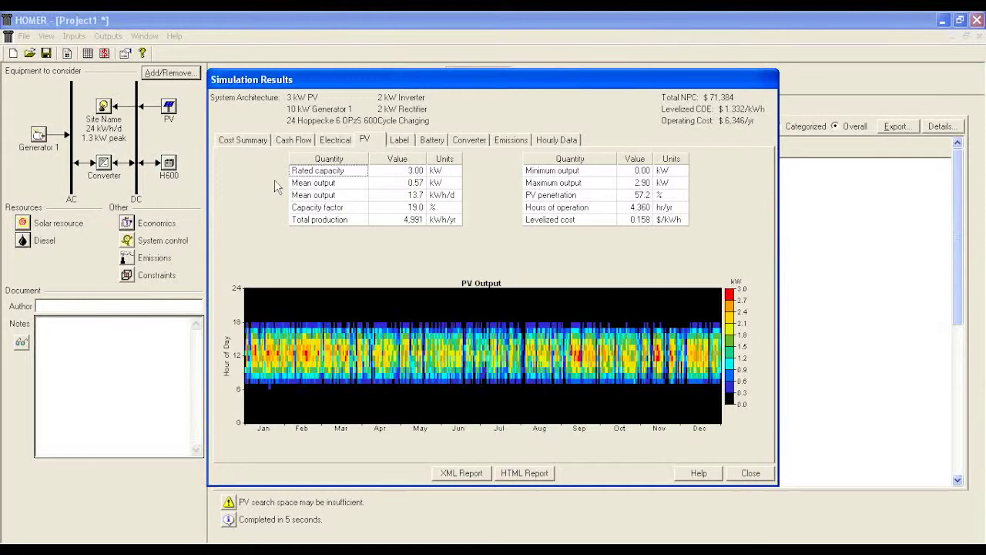
left_click(397, 143)
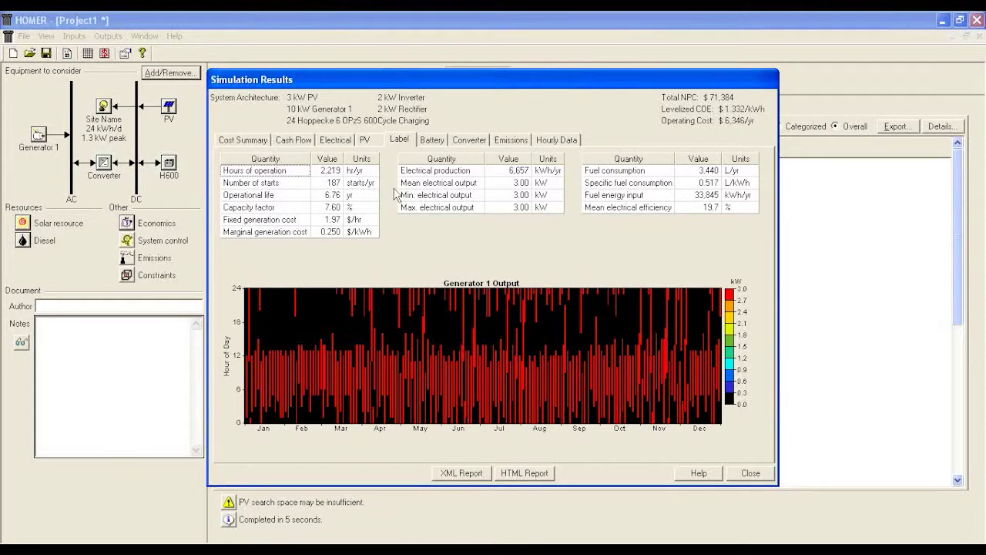
left_click(424, 143)
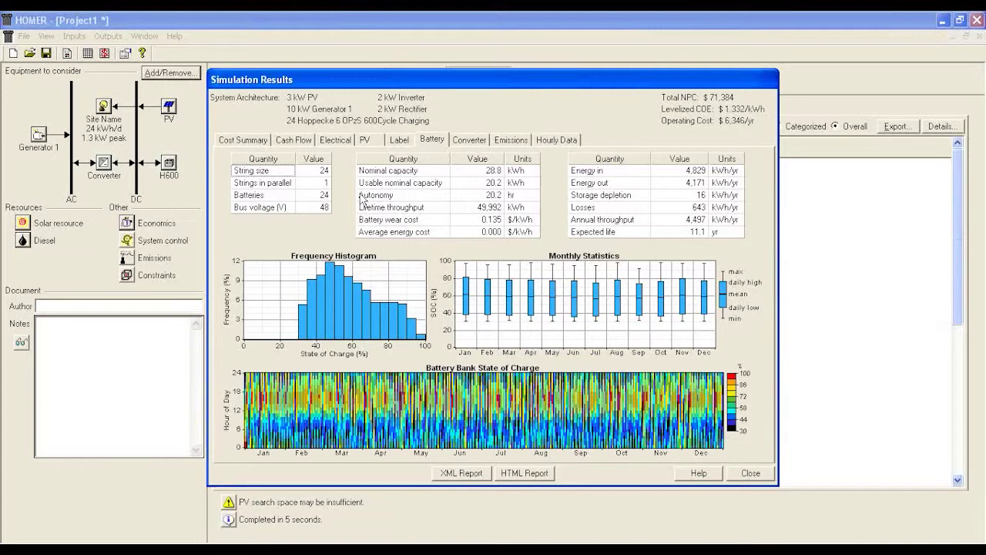
Step: Check the emissions results, then plot the hourly DC Primary Load for January 1–7 in DView
left_click(510, 143)
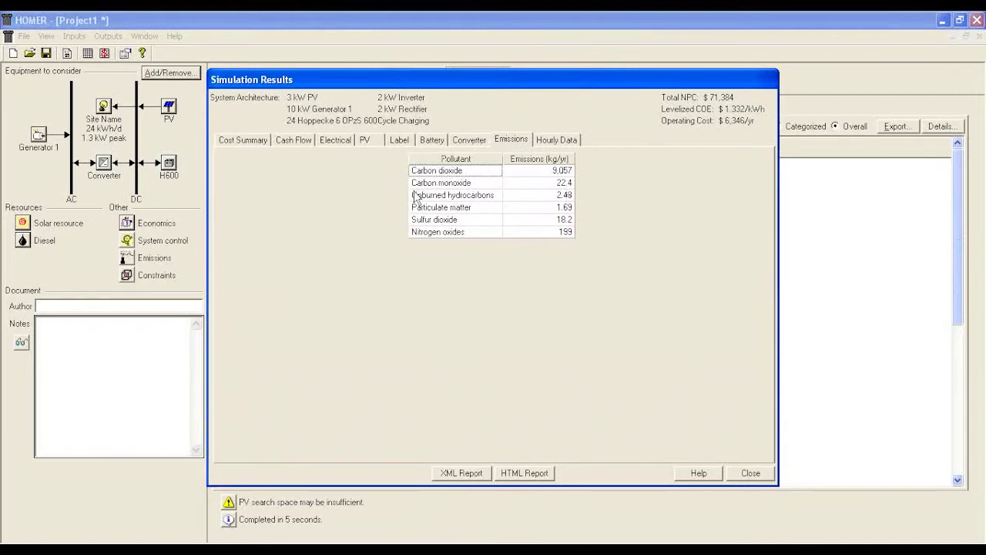
left_click(559, 139)
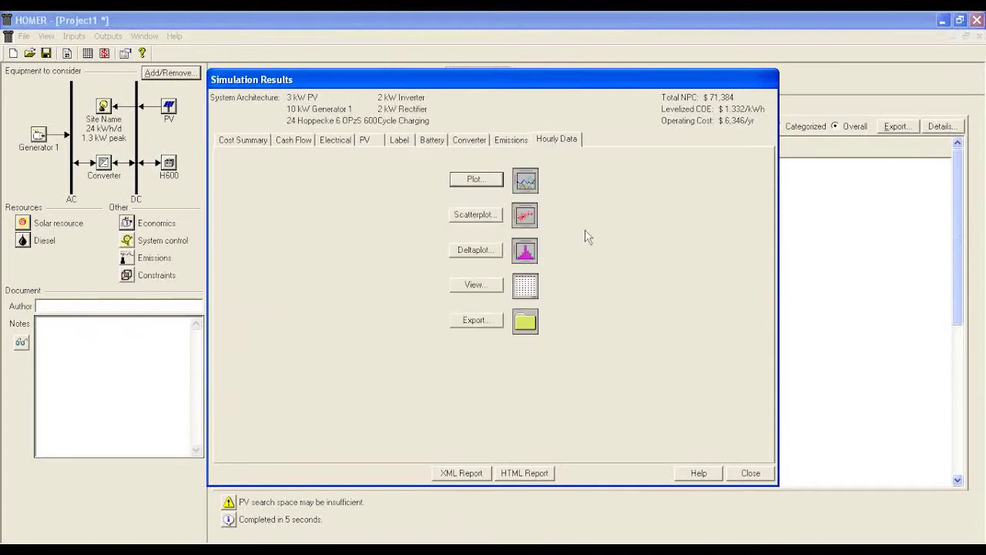
left_click(475, 180)
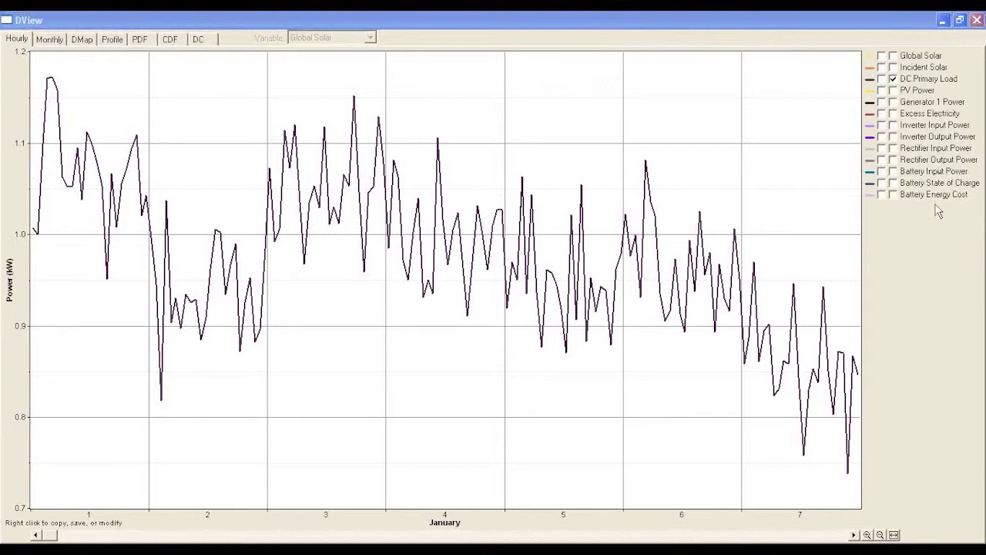
Step: Plot PV Power, Battery State of Charge and Generator 1 Power instead of the DC Primary Load
left_click(893, 90)
left_click(893, 79)
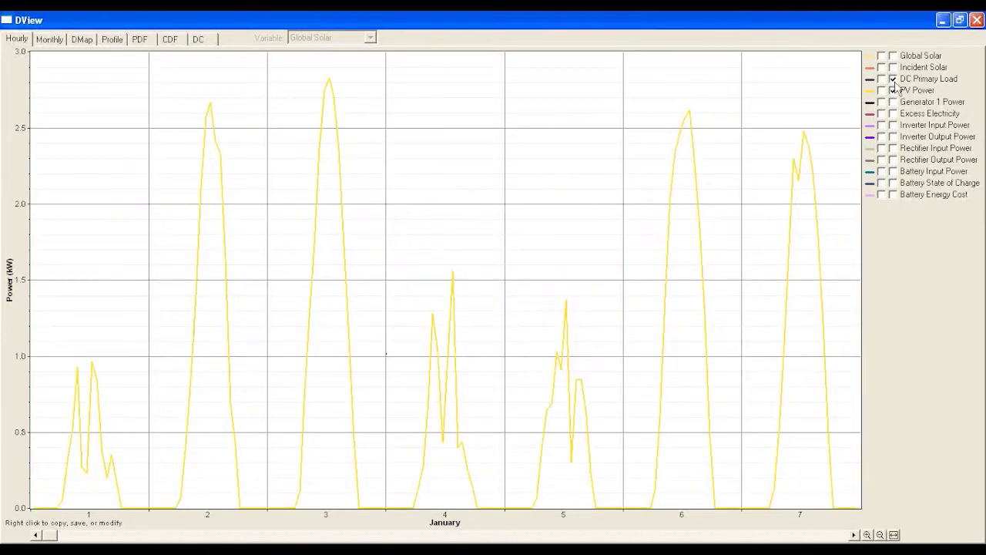
left_click(894, 183)
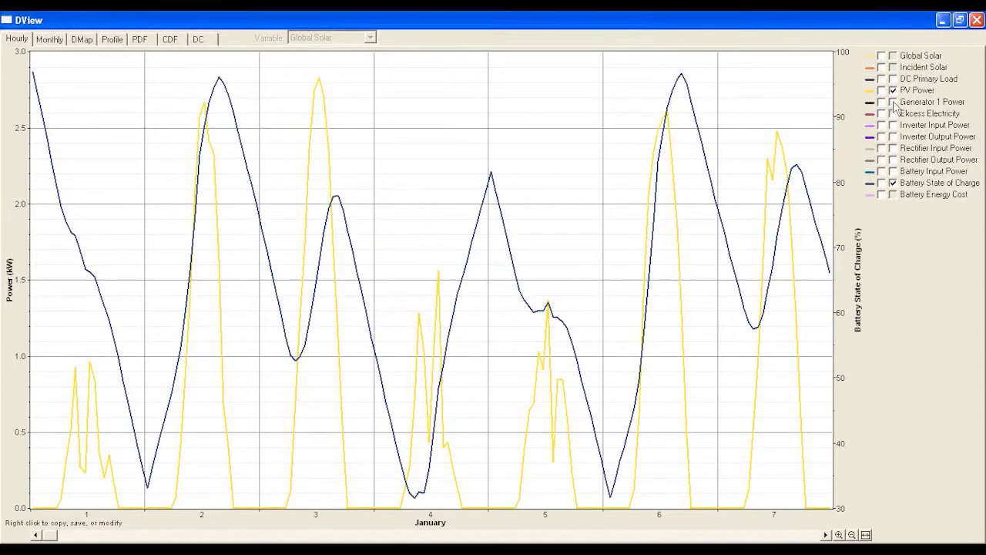
left_click(893, 101)
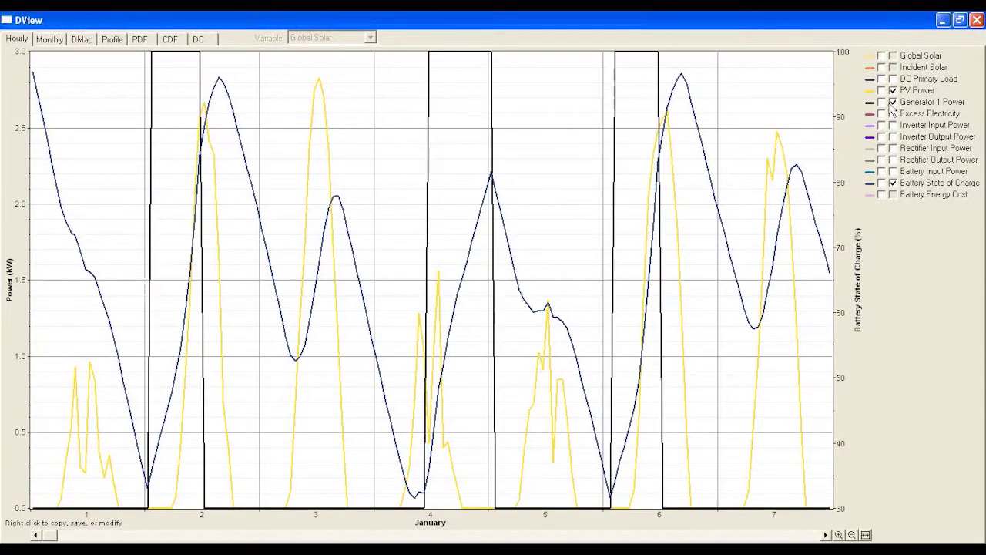
Step: Zoom the hourly graph into January 2, back out across early January, then into January 6
left_click(258, 195)
left_click(245, 225)
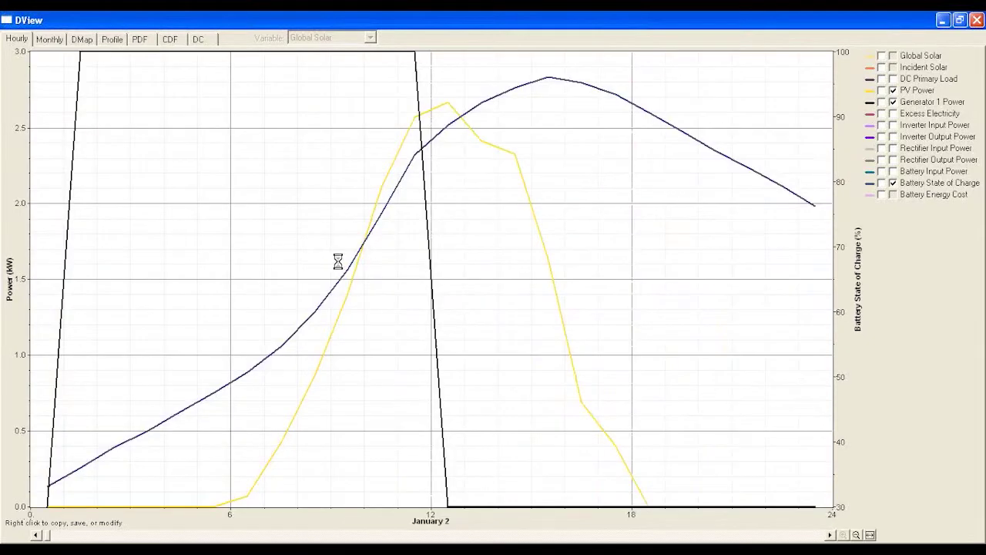
left_click(852, 536)
left_click(852, 535)
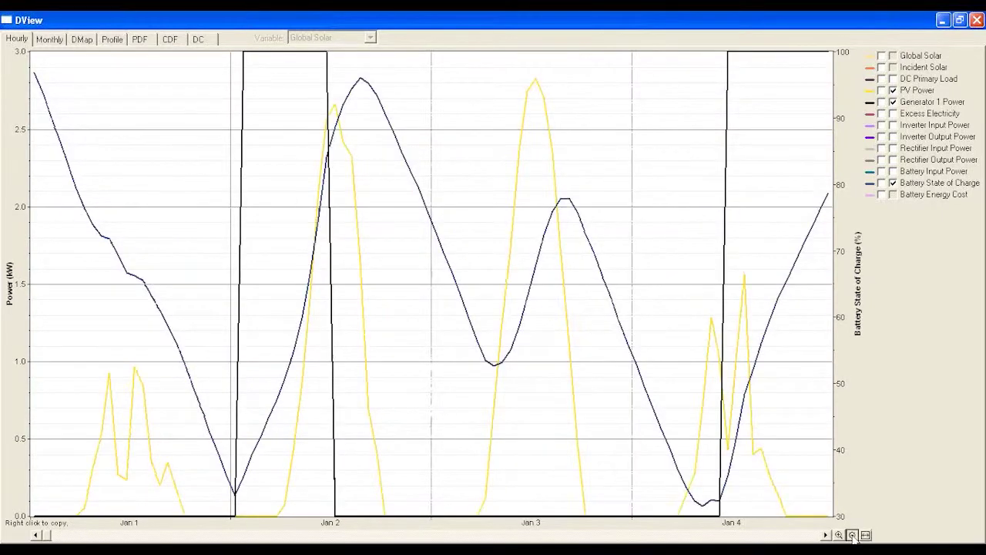
left_click(852, 535)
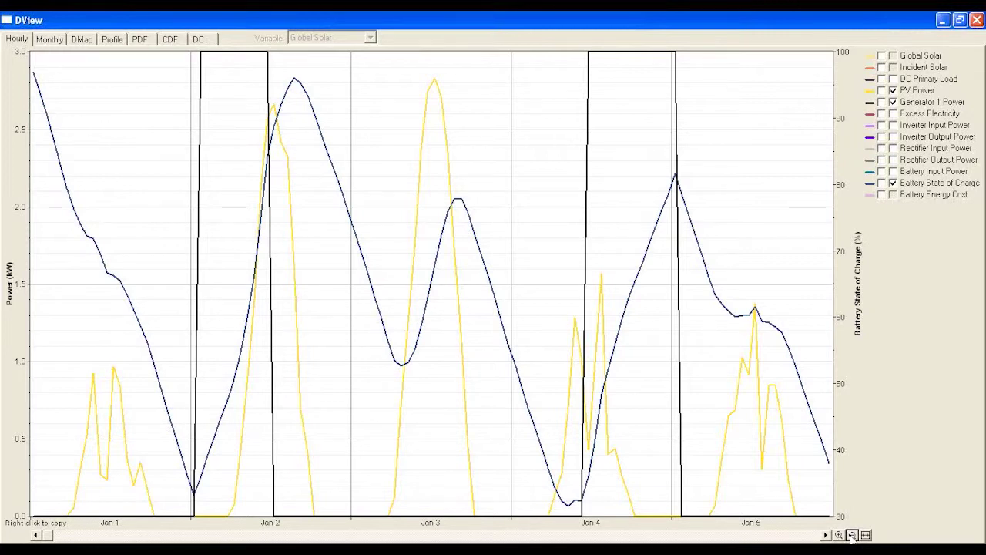
left_click(852, 534)
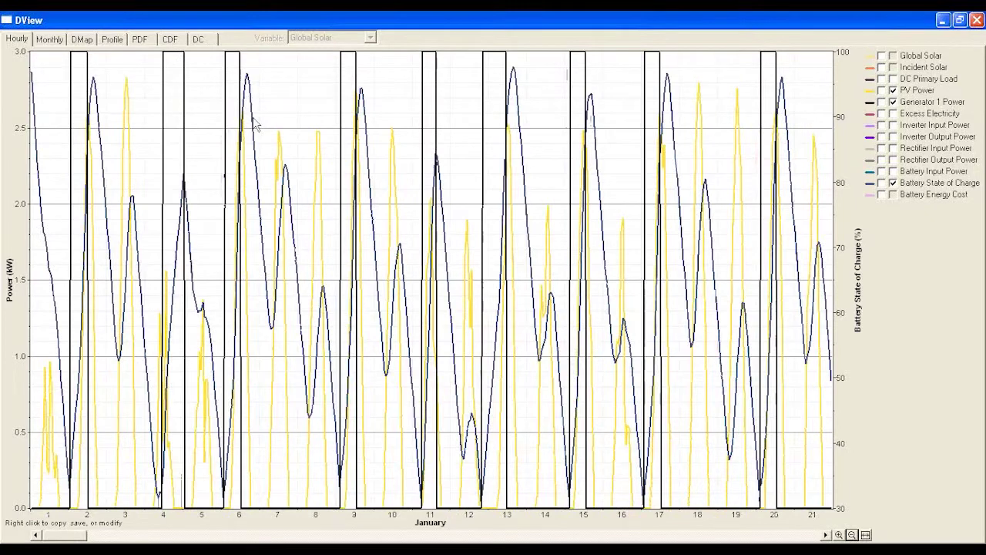
left_click_drag(255, 125, 301, 185)
left_click(314, 195)
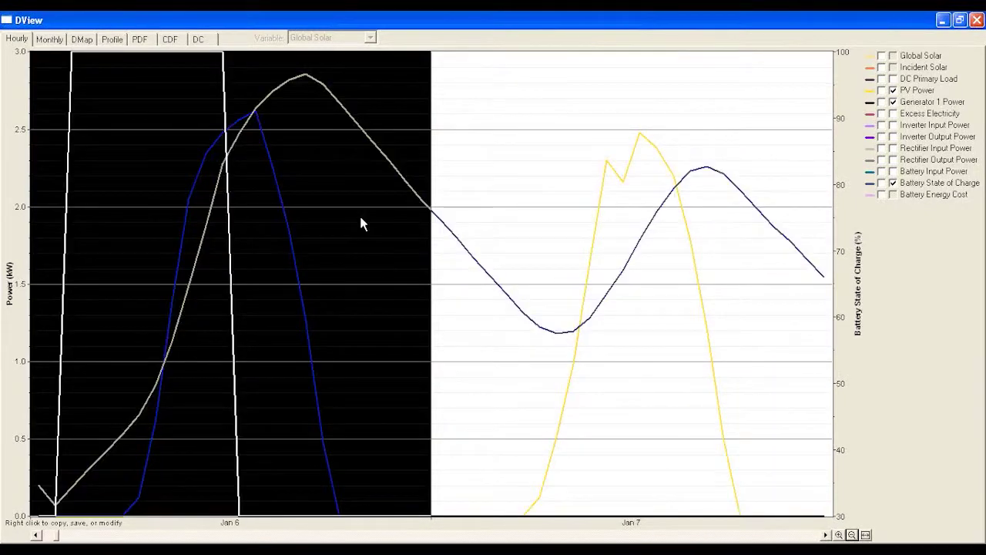